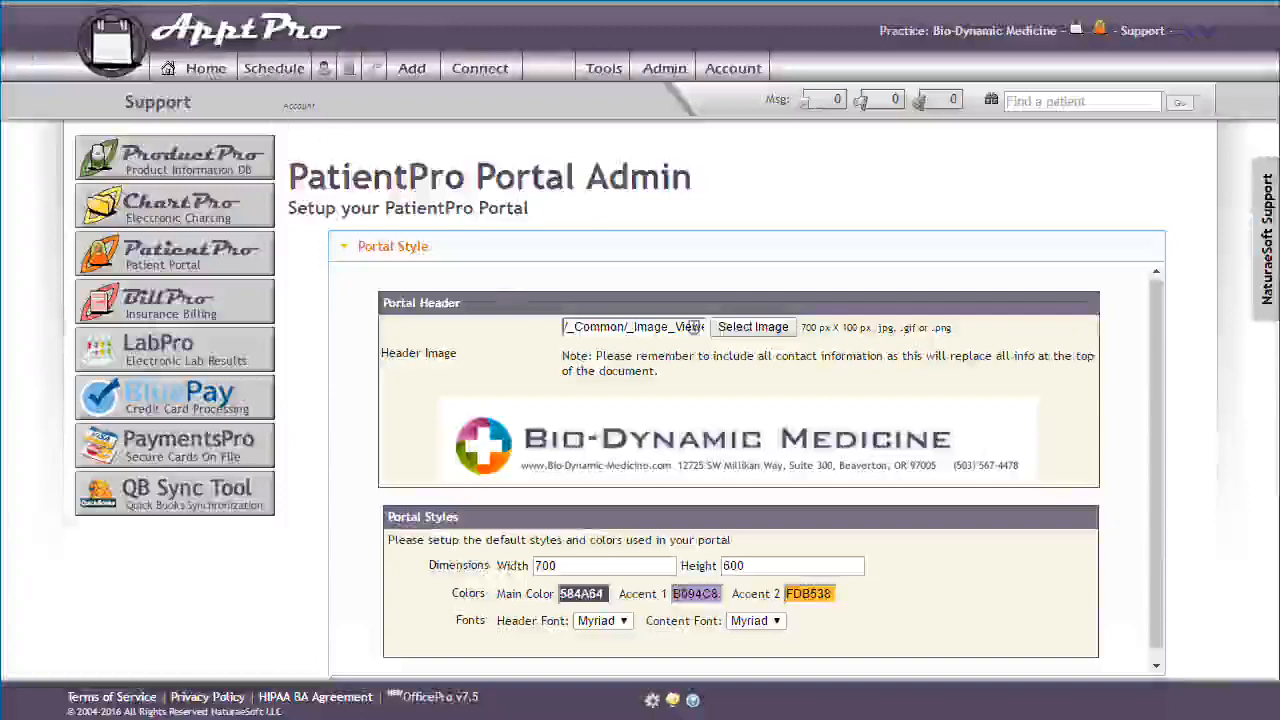
Step: Open the practice's general settings and review the schedule setup of visit types, clinic rooms and resources
mouse_move(664, 68)
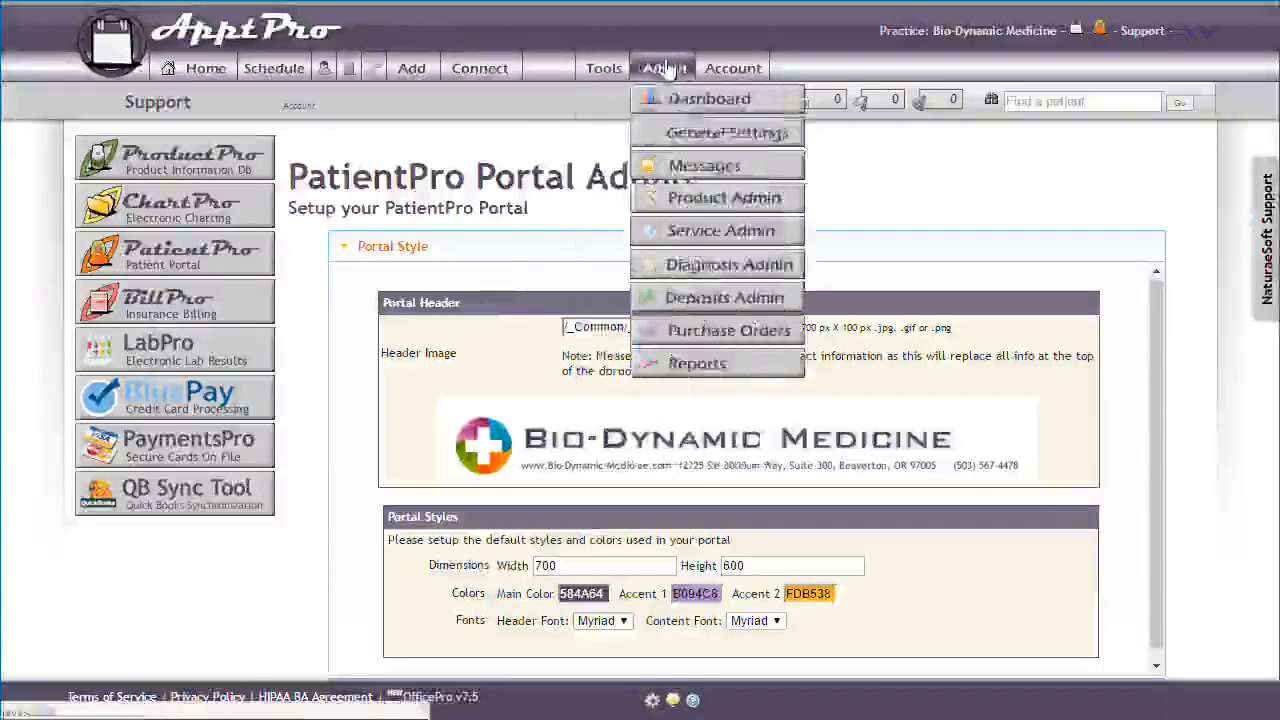
left_click(672, 133)
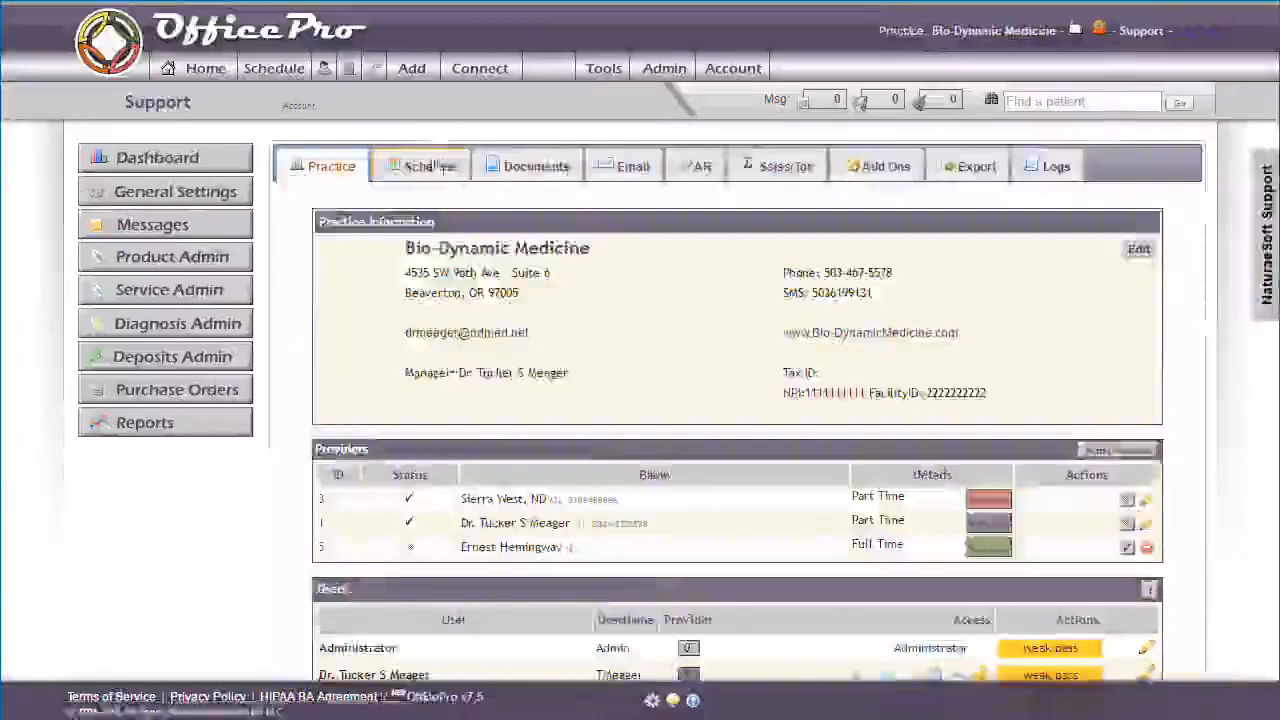
left_click(432, 166)
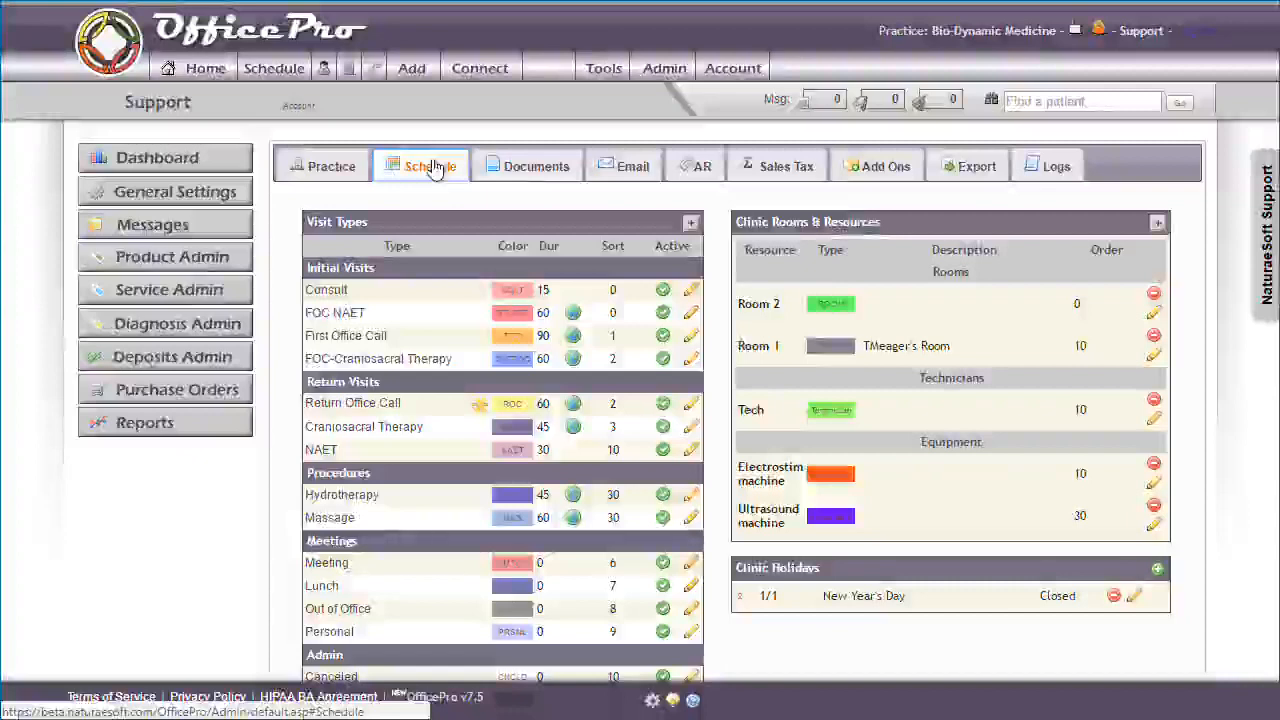
Step: Open the PatientPro portal administration and review the portal style's header image, dimensions, colors and fonts
left_click(605, 70)
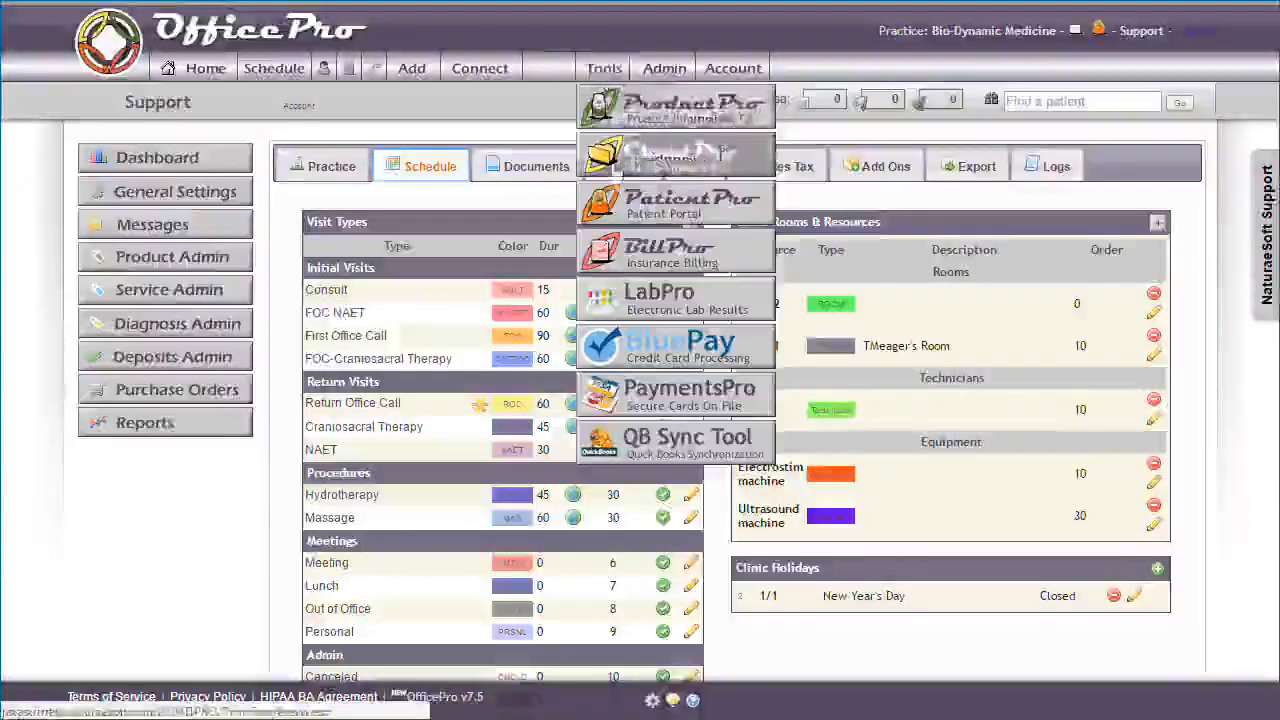
left_click(620, 207)
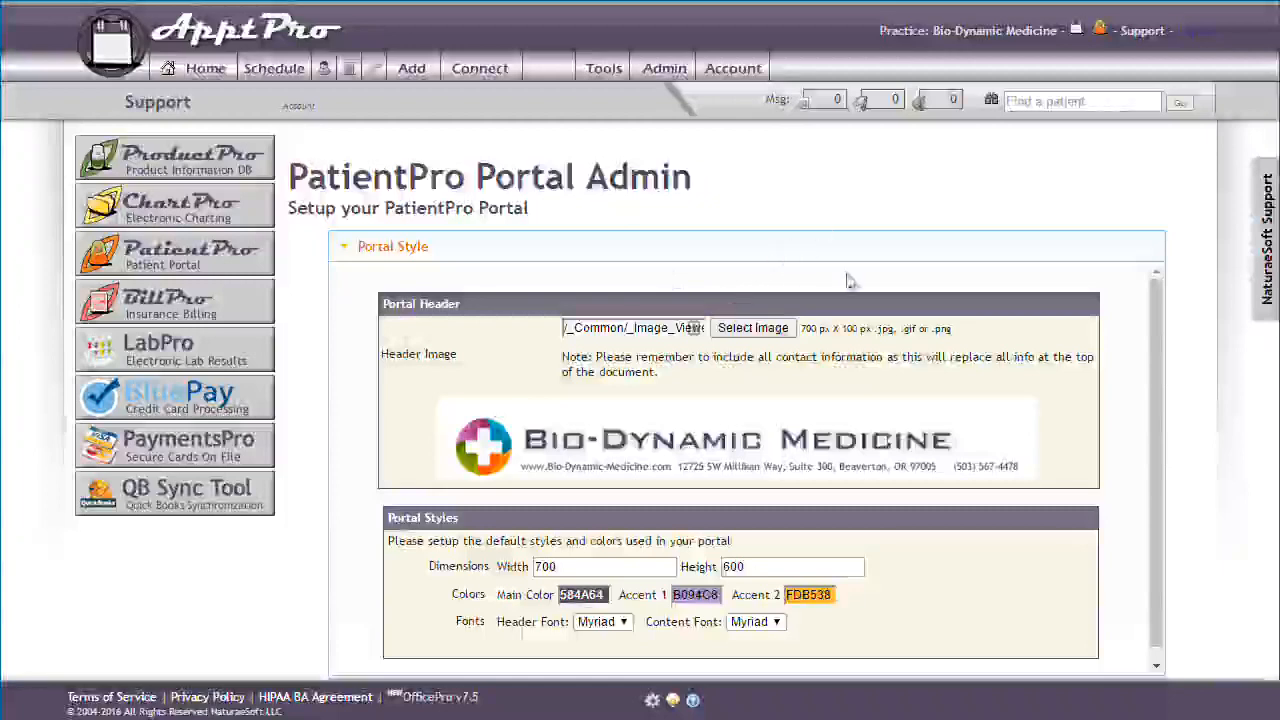
scroll(862, 249, "down", 1)
scroll(862, 249, "down", 1)
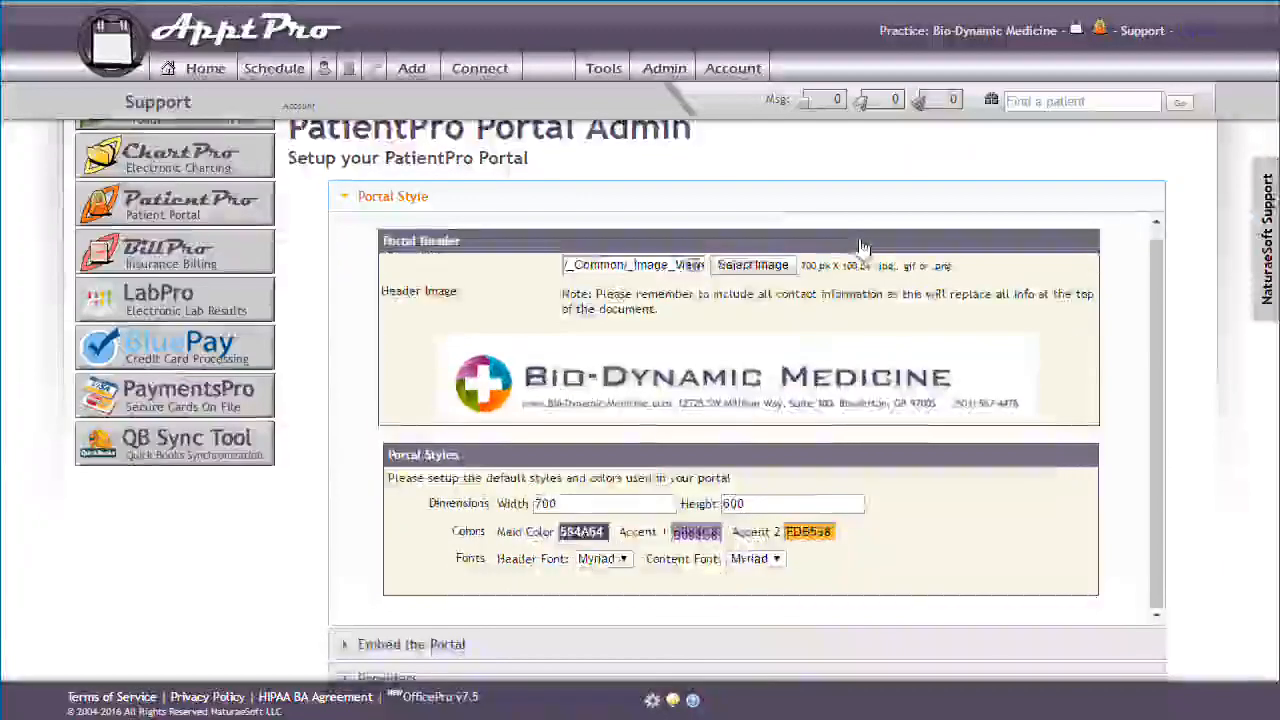
scroll(862, 247, "up", 1)
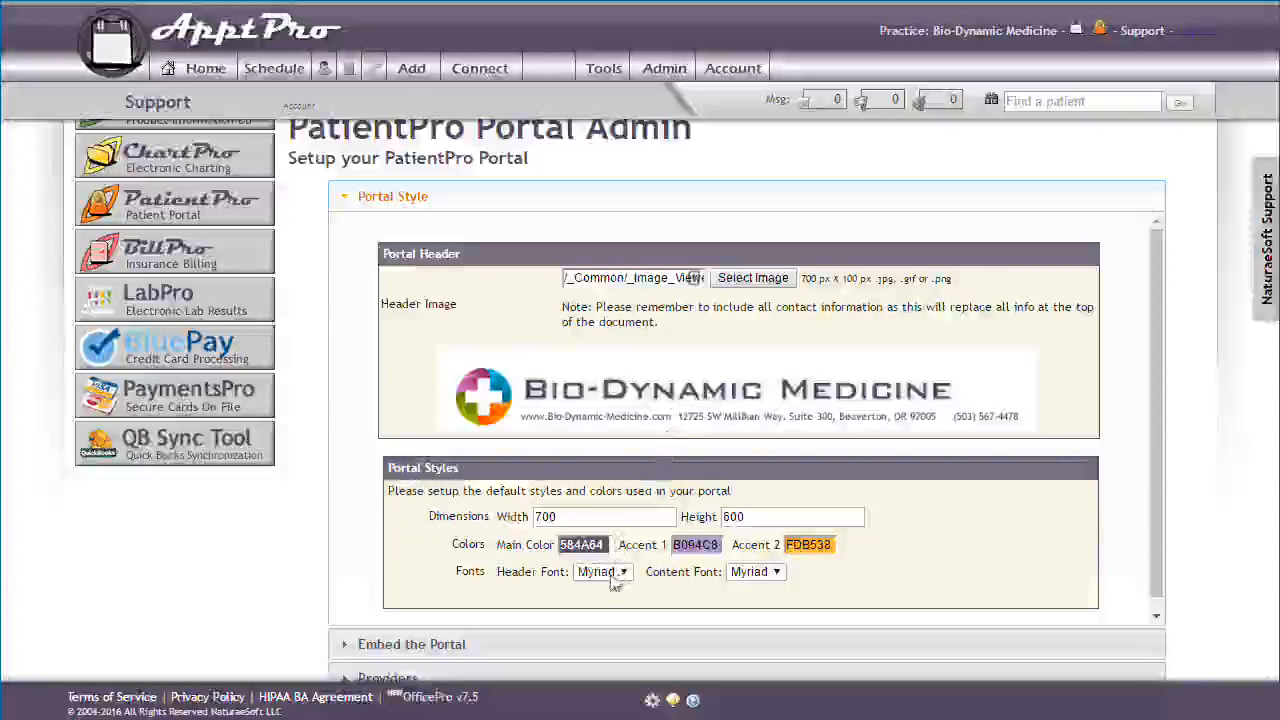
Step: Review the portal's website embed code and the provider profiles set up for the portal
left_click(422, 647)
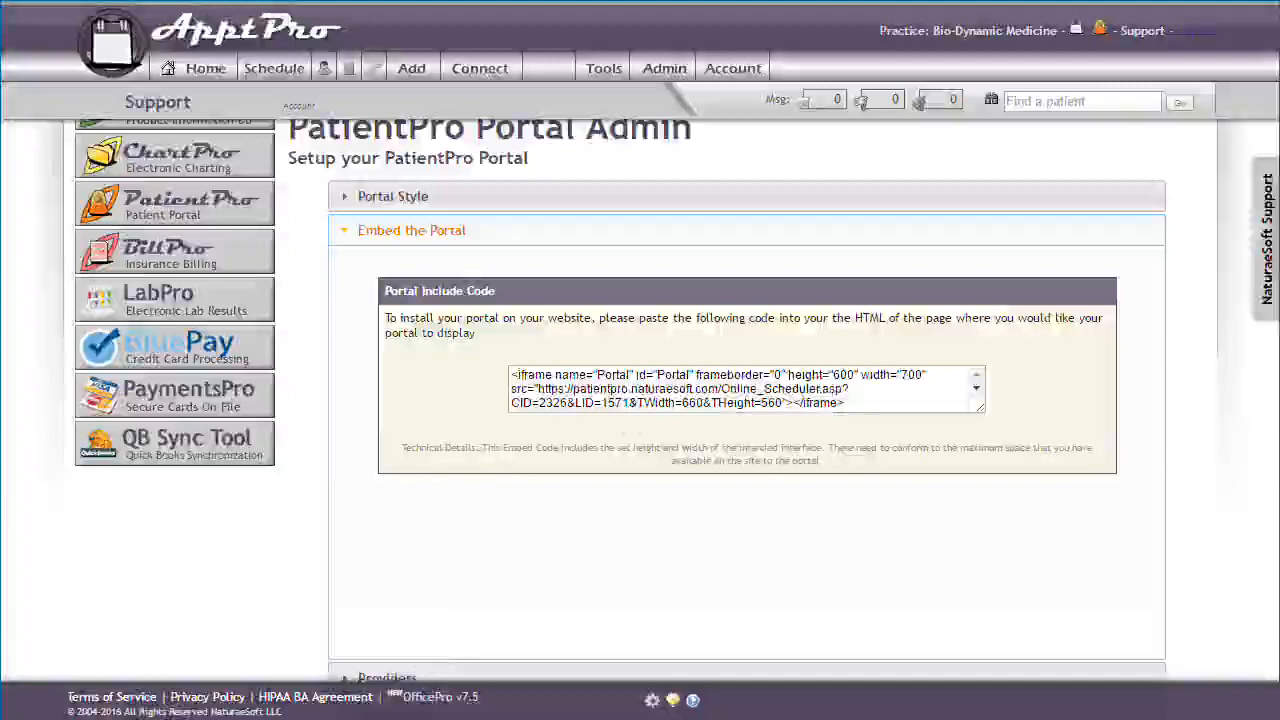
scroll(590, 390, "down", 3)
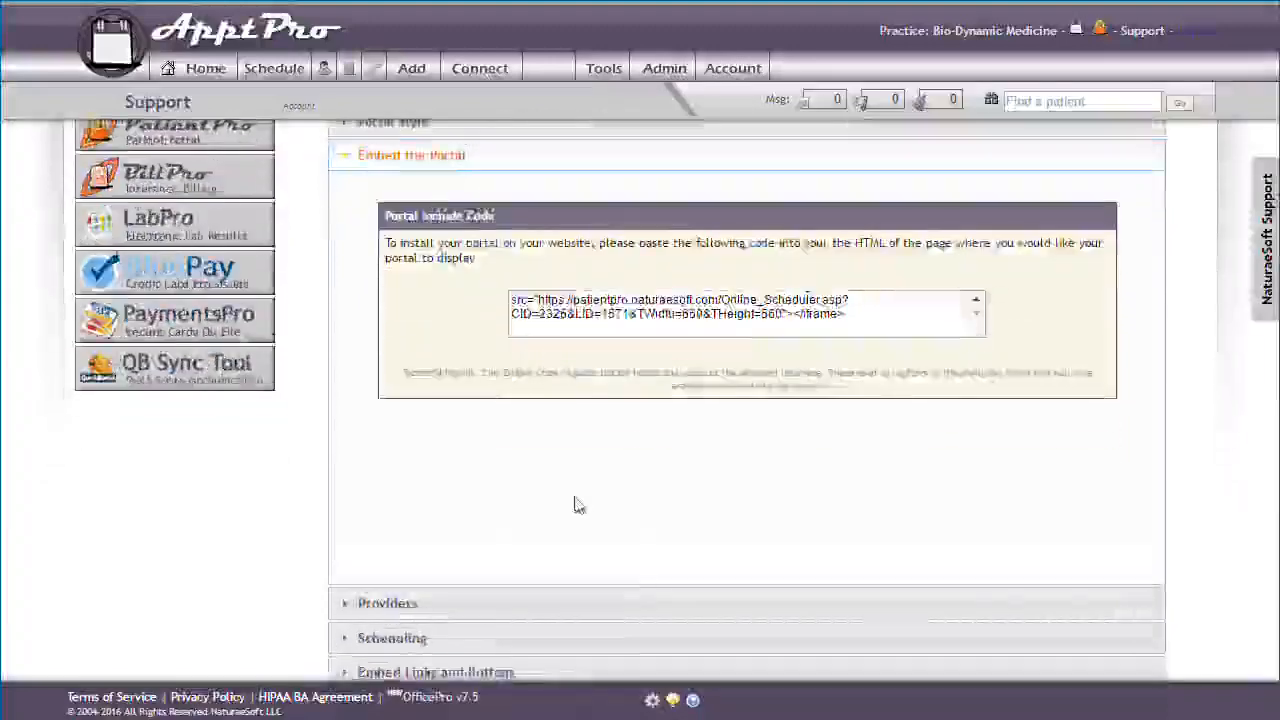
left_click(534, 605)
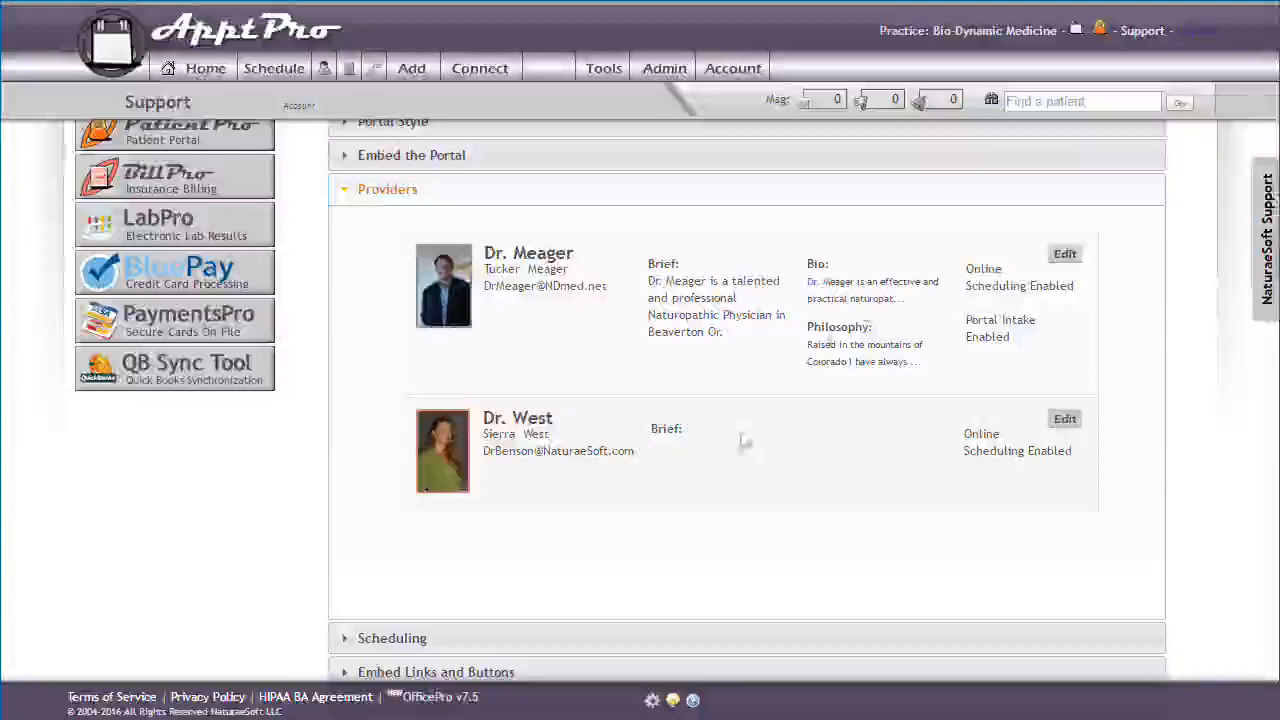
Step: Review which visit types are offered online in the portal's Scheduling section
left_click(566, 641)
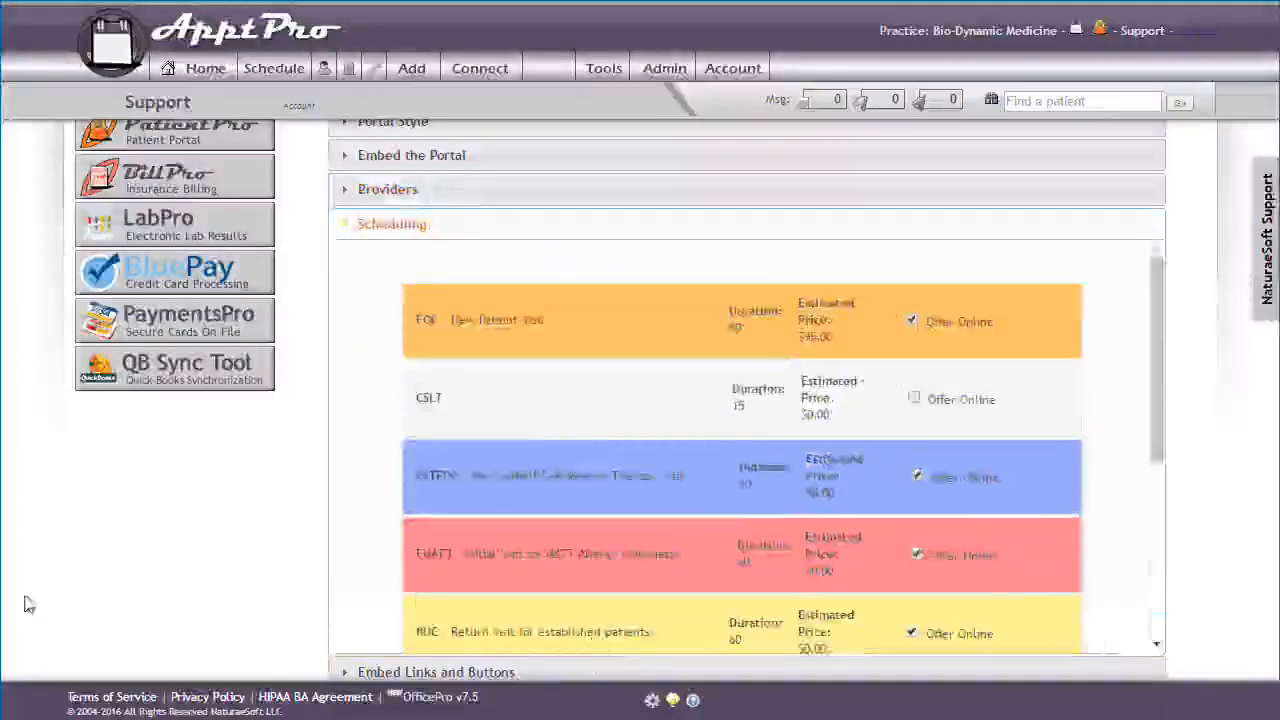
scroll(640, 465, "up", 1)
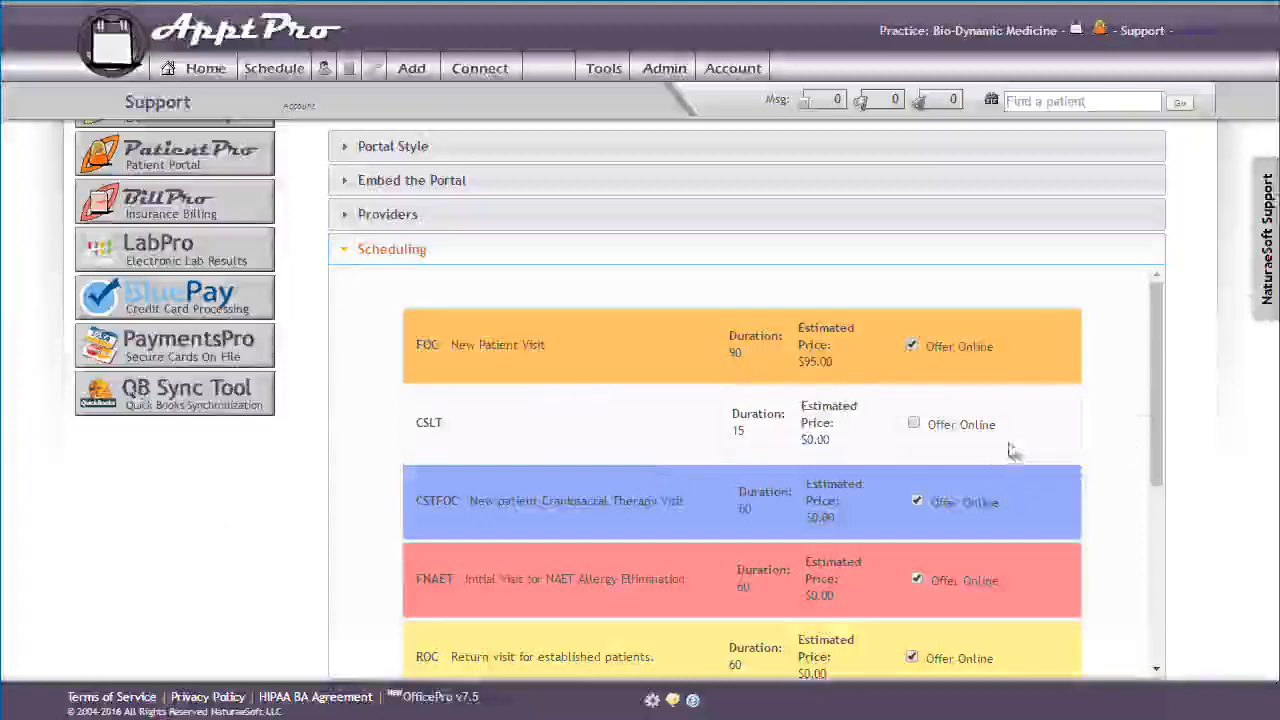
scroll(717, 635, "up", 1)
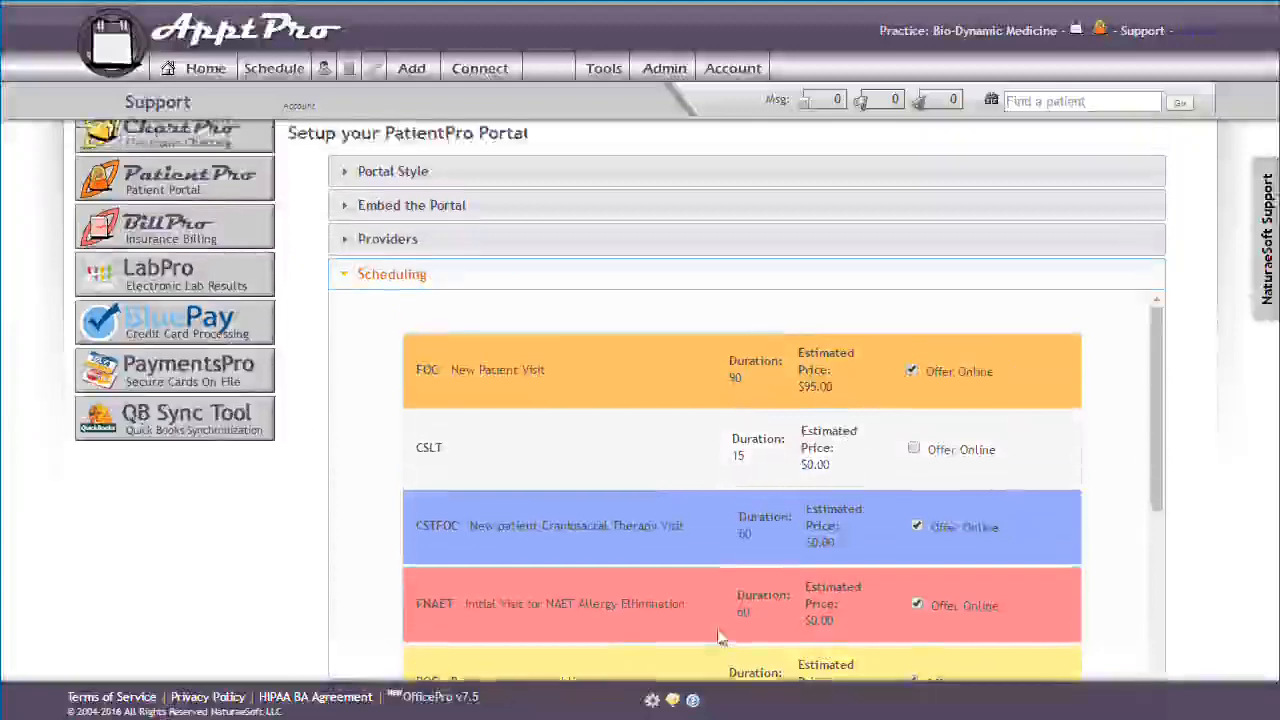
scroll(910, 660, "down", 1)
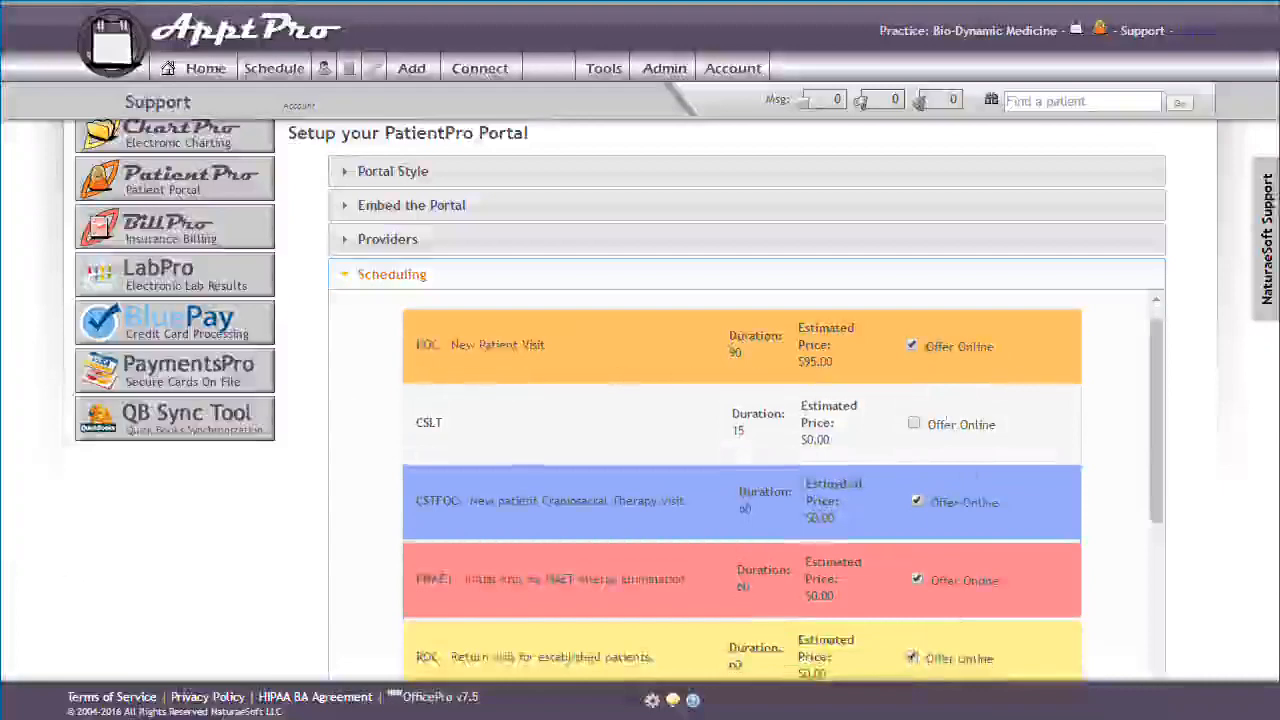
Step: Toggle Offer Online for the FOC New Patient Visit, review its Details and Portal Settings, and close the visit type editor without saving
left_click(910, 348)
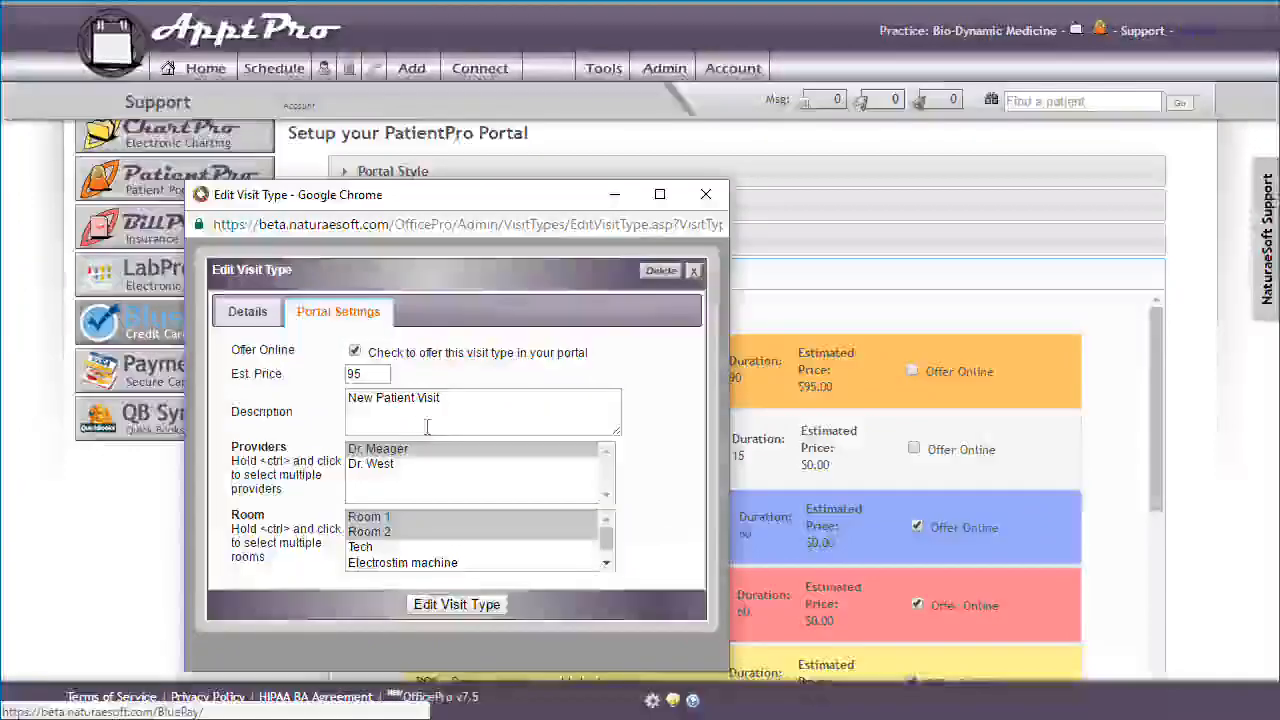
left_click(249, 324)
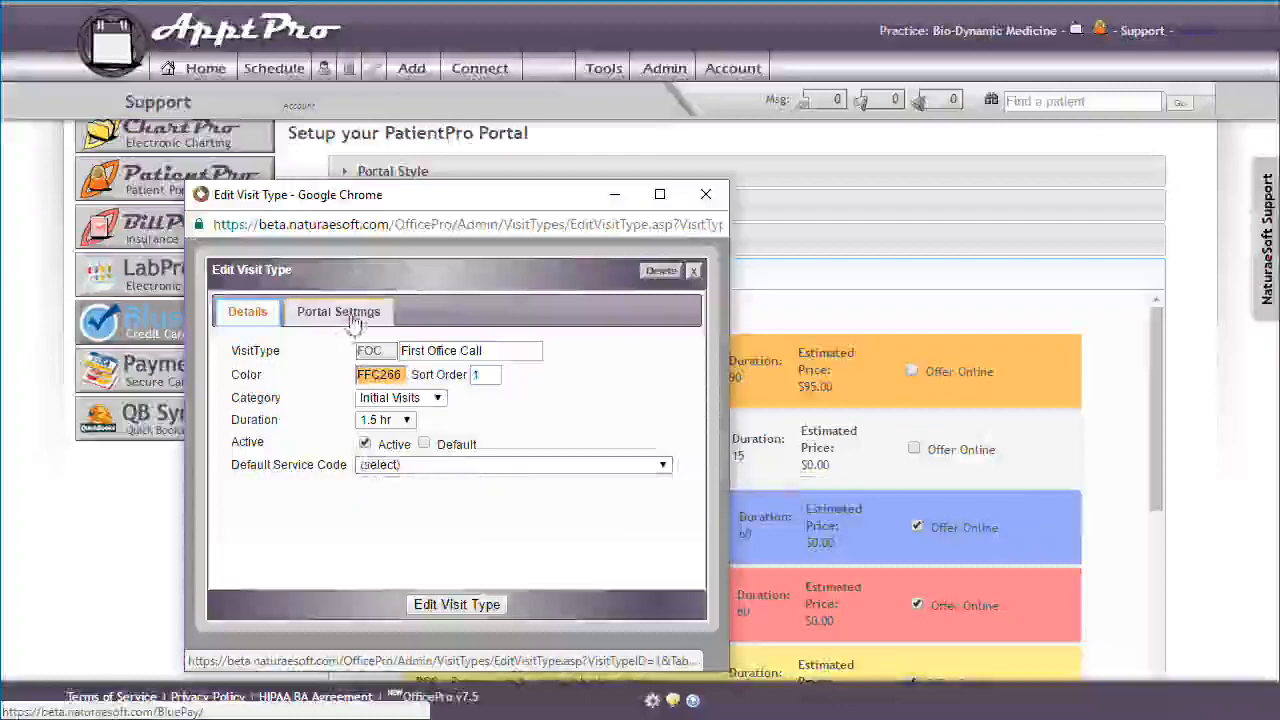
left_click(352, 320)
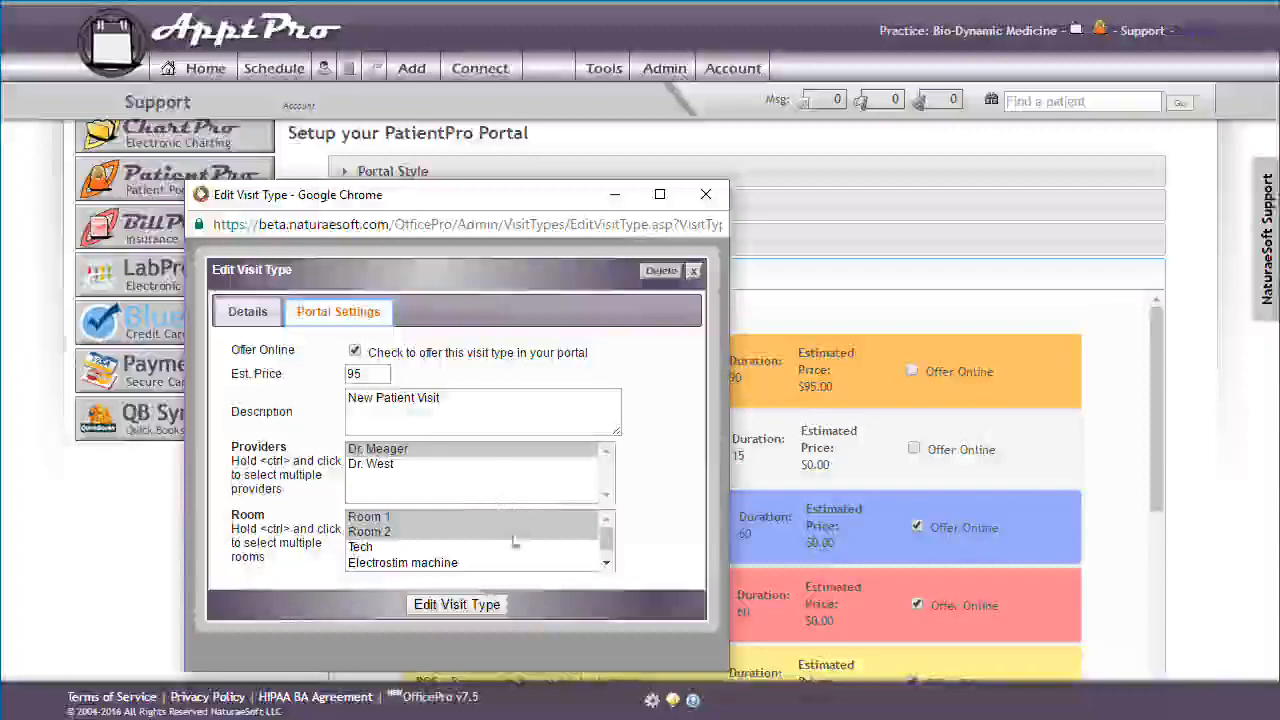
left_click(712, 197)
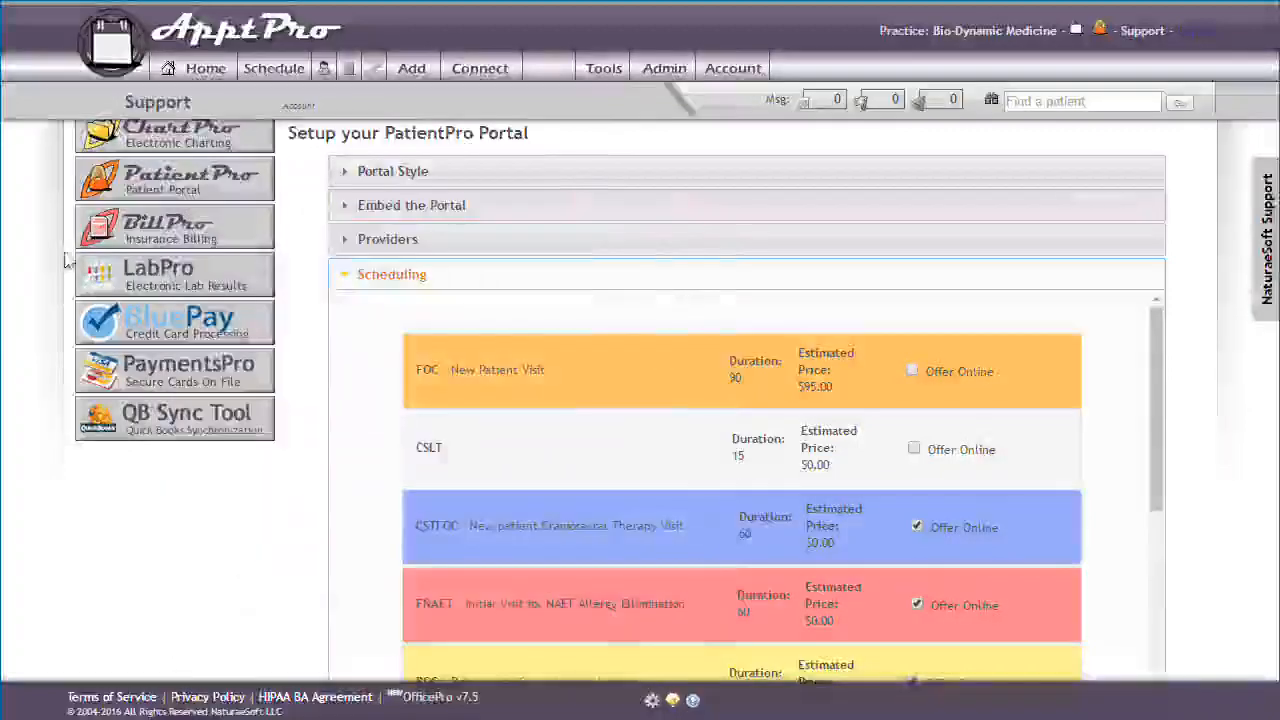
Step: Open the Embed Links and Buttons section and view the first provider's scheduling button, button code and link
scroll(283, 565, "down", 2)
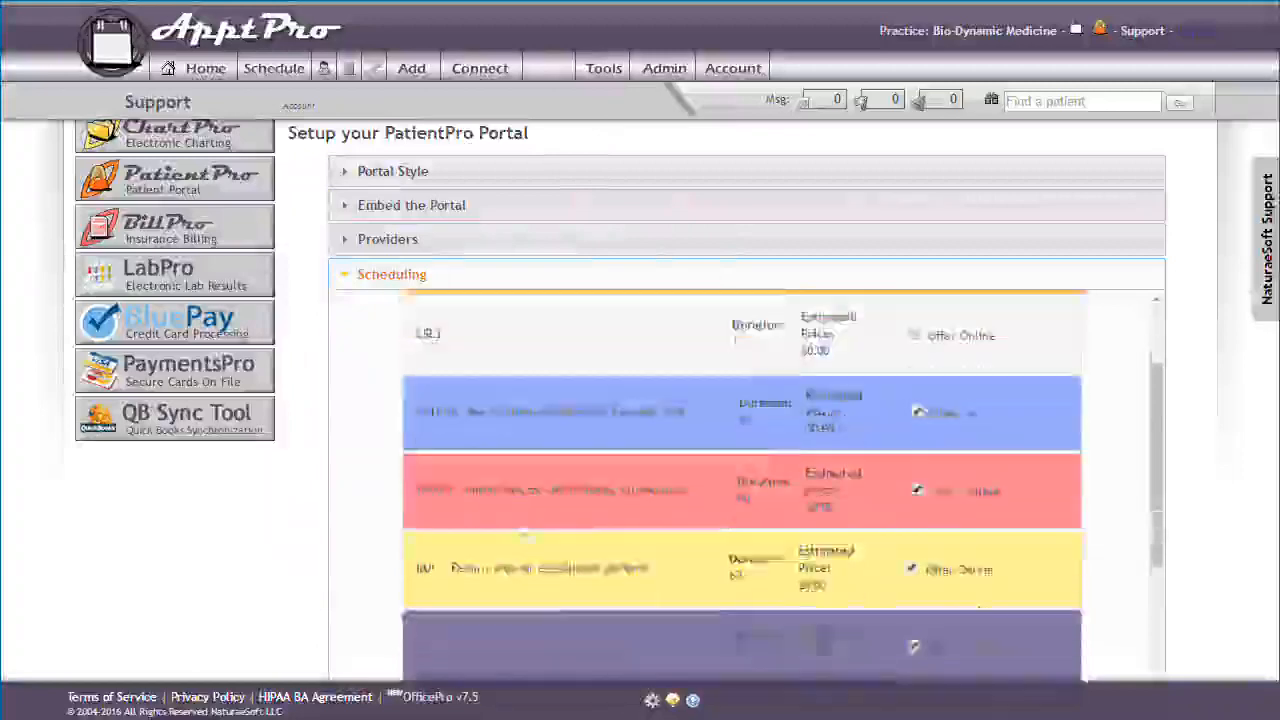
scroll(283, 565, "down", 3)
left_click(354, 510)
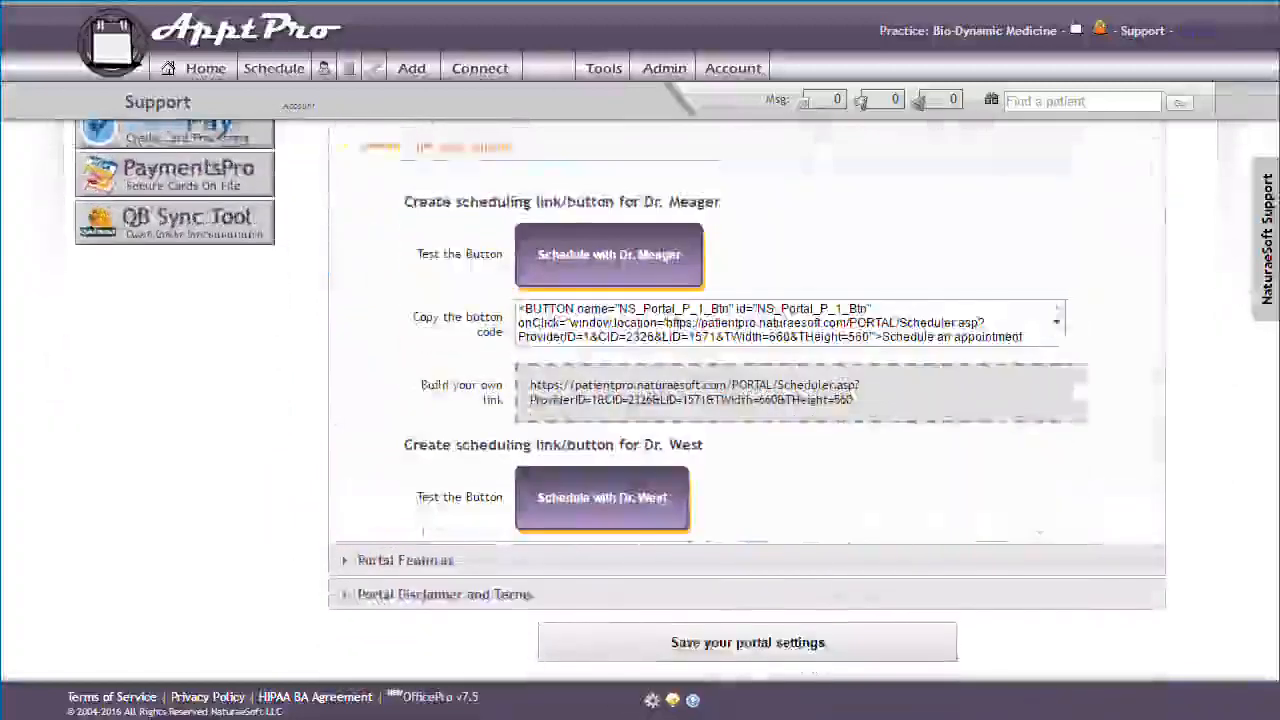
scroll(422, 467, "up", 3)
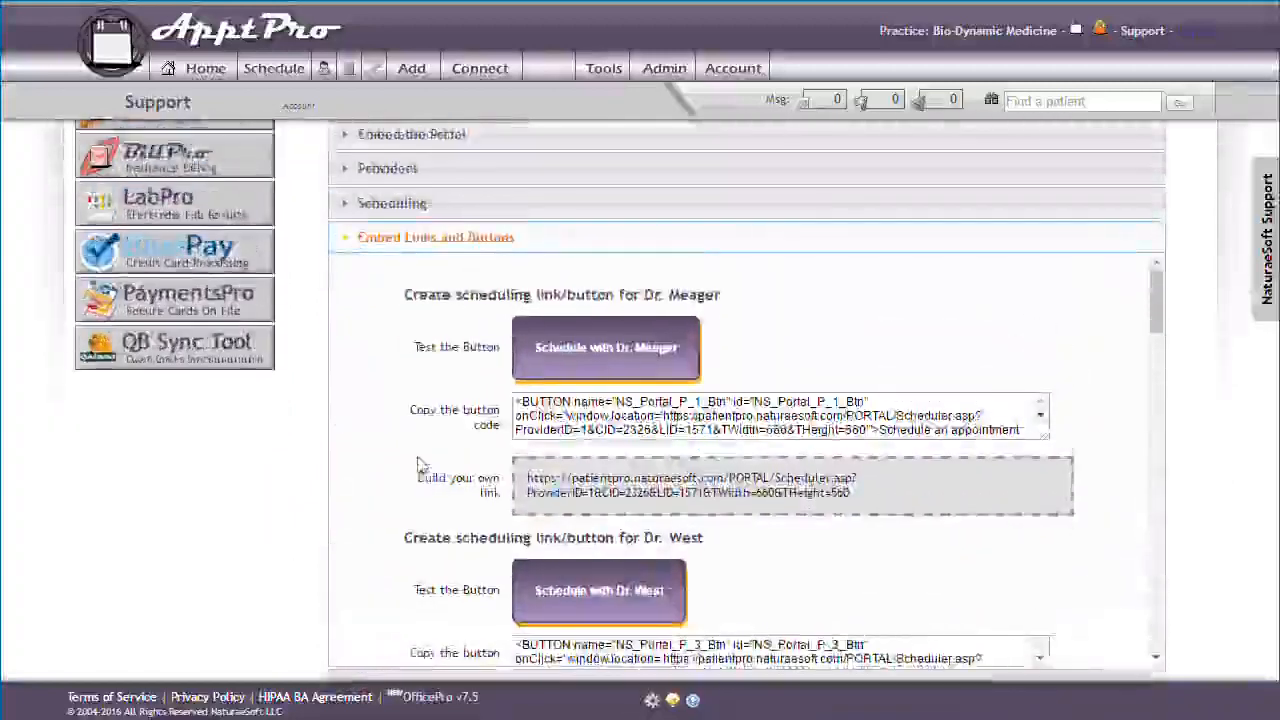
scroll(420, 467, "up", 1)
scroll(420, 467, "up", 1)
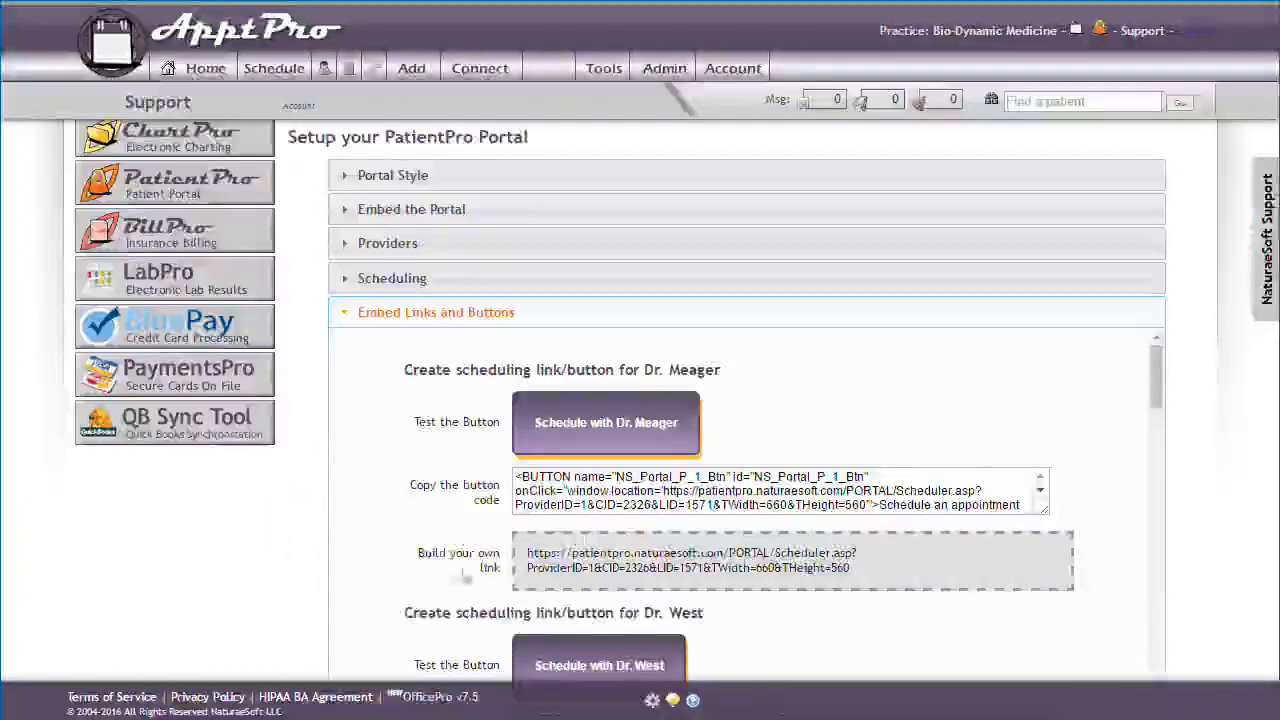
Step: Examine the scheduling buttons and links for each provider and visit type, through to the general scheduling button
scroll(466, 570, "down", 1)
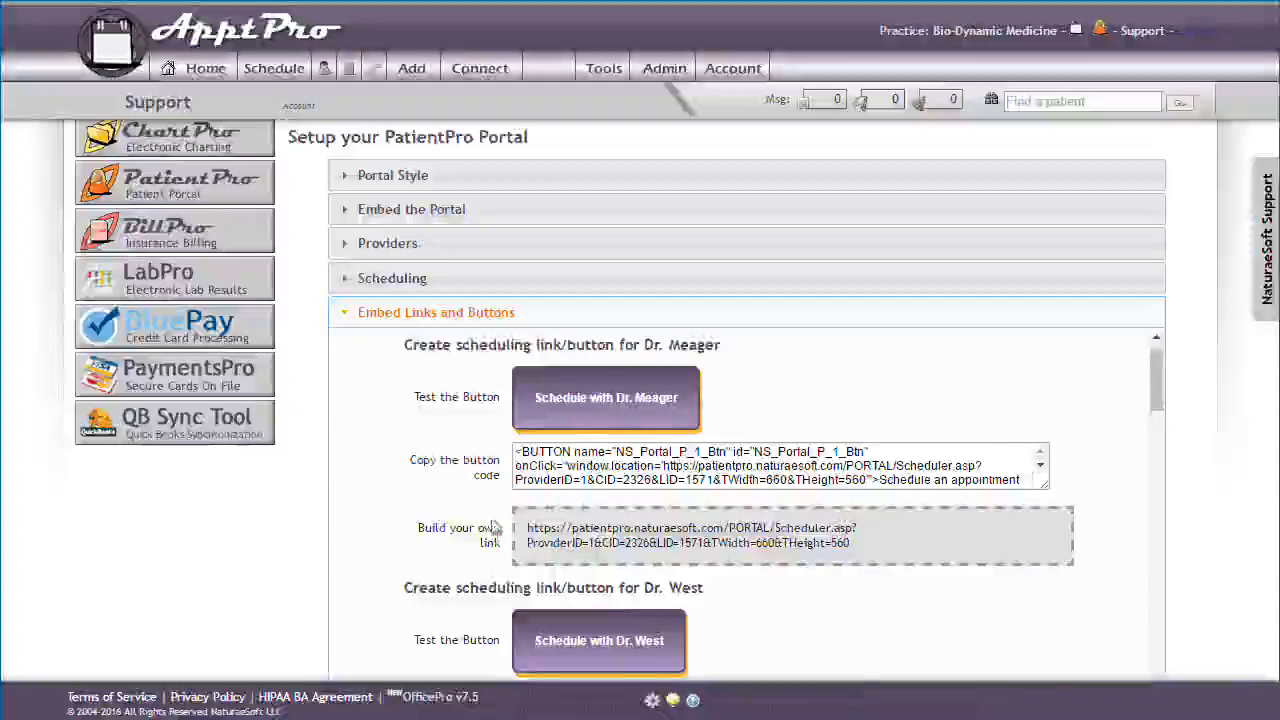
scroll(497, 532, "down", 1)
scroll(497, 532, "down", 3)
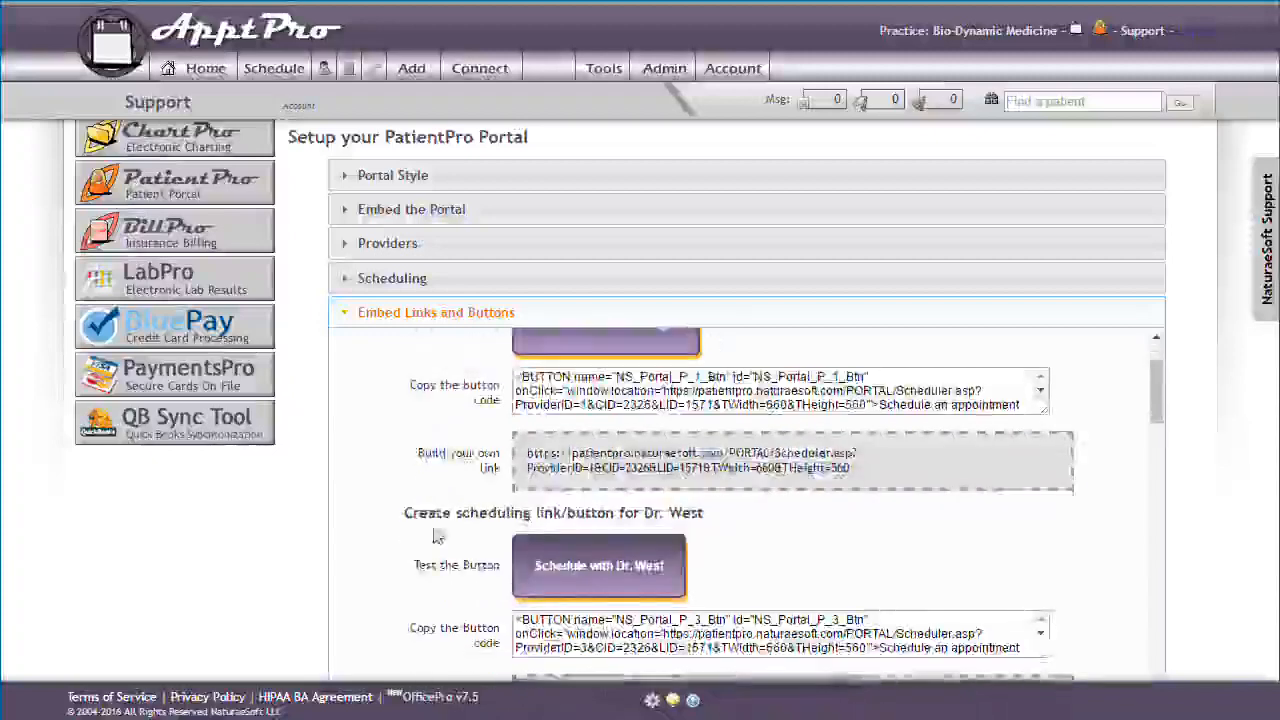
scroll(380, 530, "up", 2)
scroll(385, 592, "down", 2)
scroll(385, 592, "down", 6)
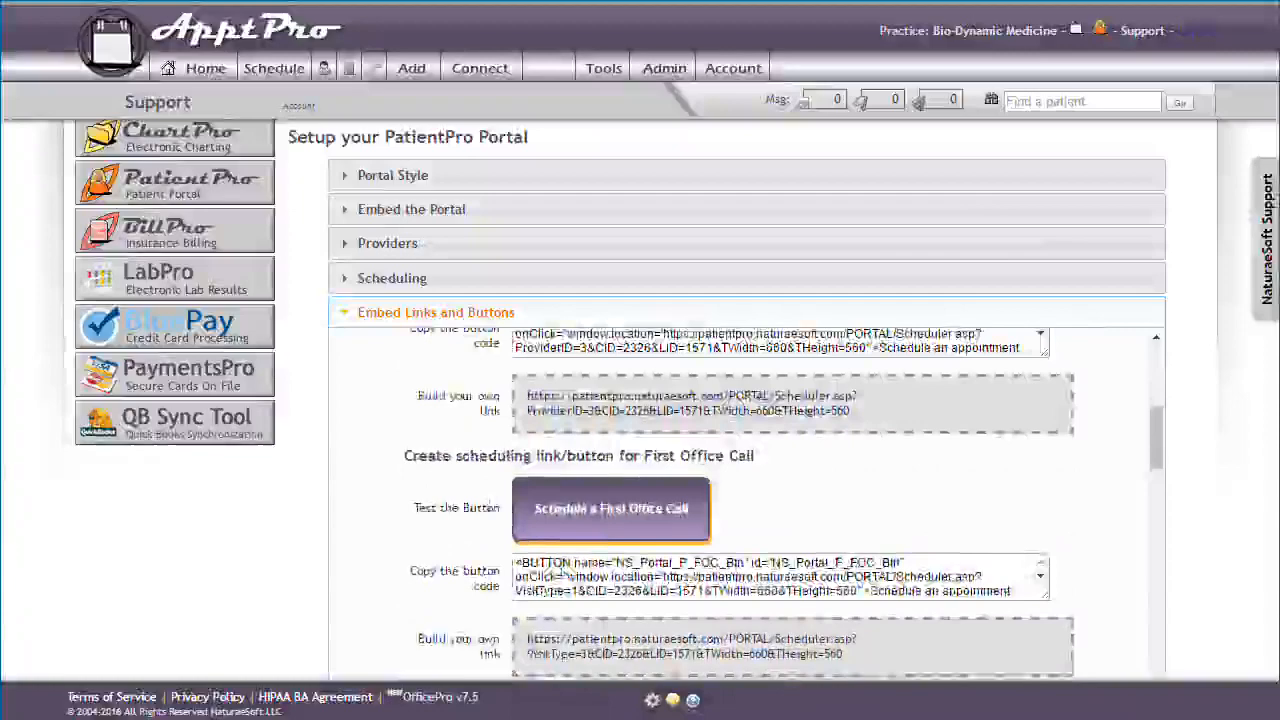
scroll(357, 537, "down", 3)
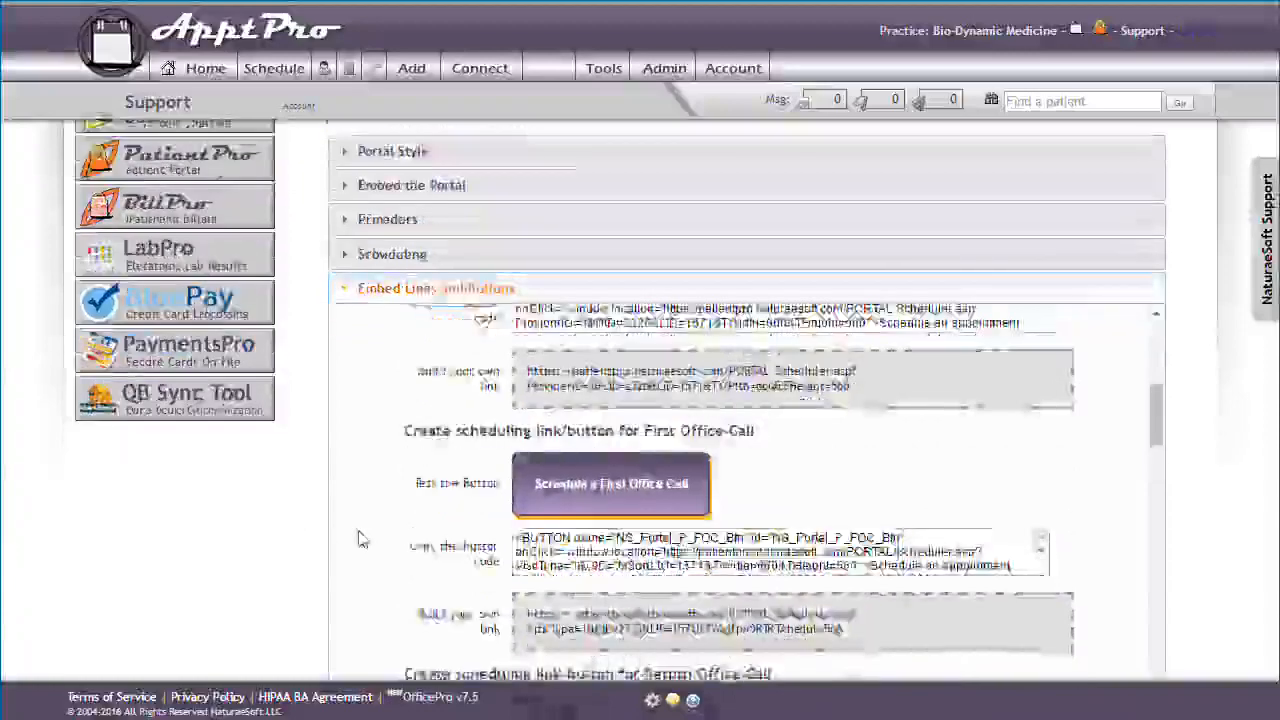
scroll(362, 540, "down", 10)
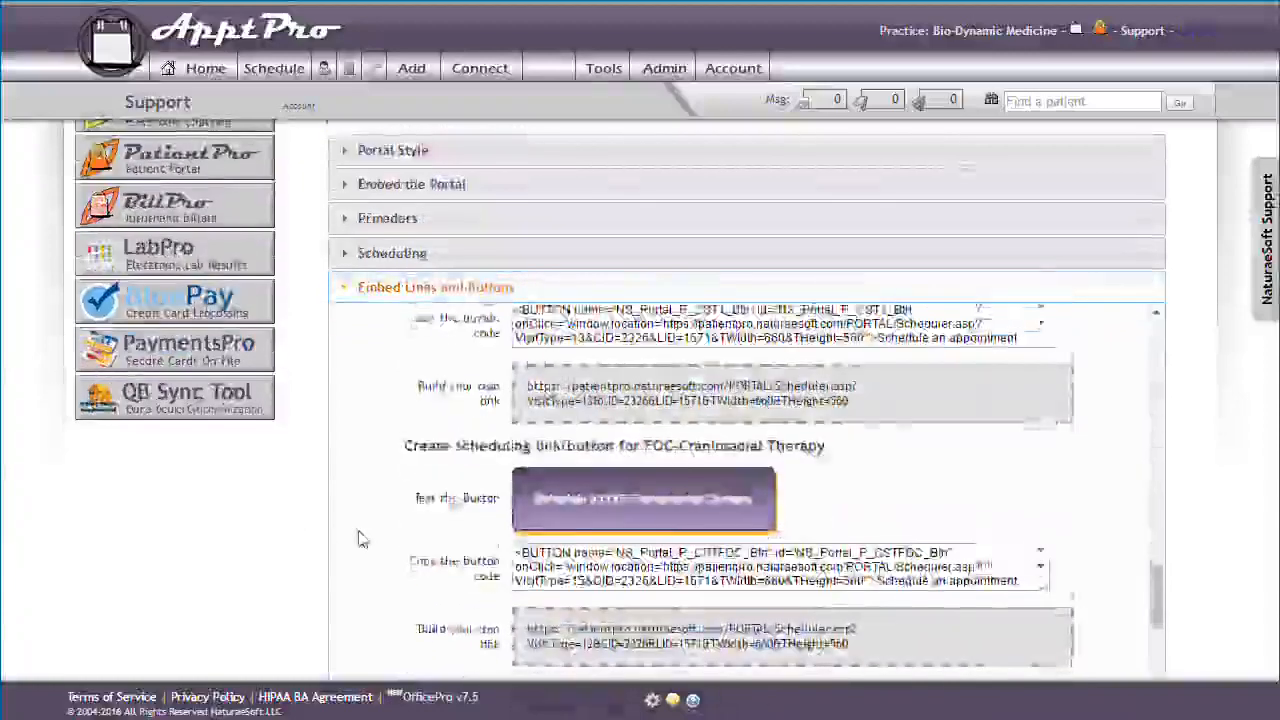
scroll(362, 540, "down", 5)
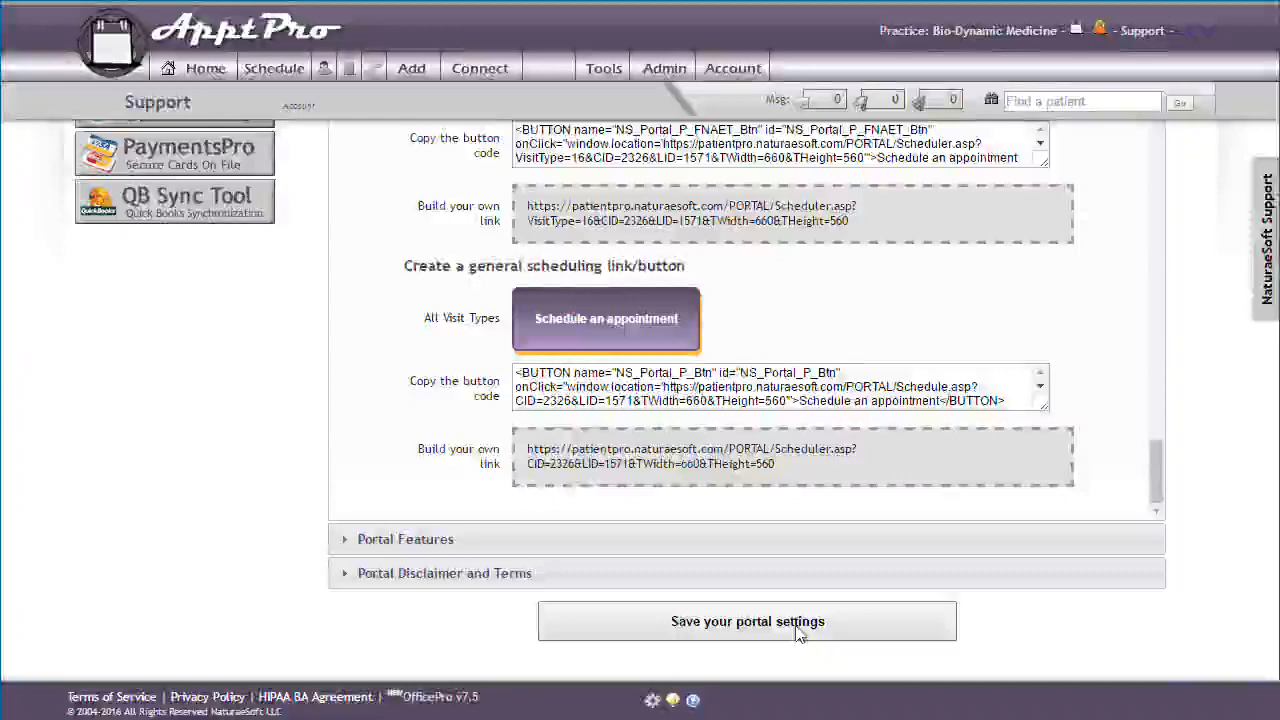
Step: Preview the practice's live patient portal page in its own window and close it
scroll(558, 388, "up", 1)
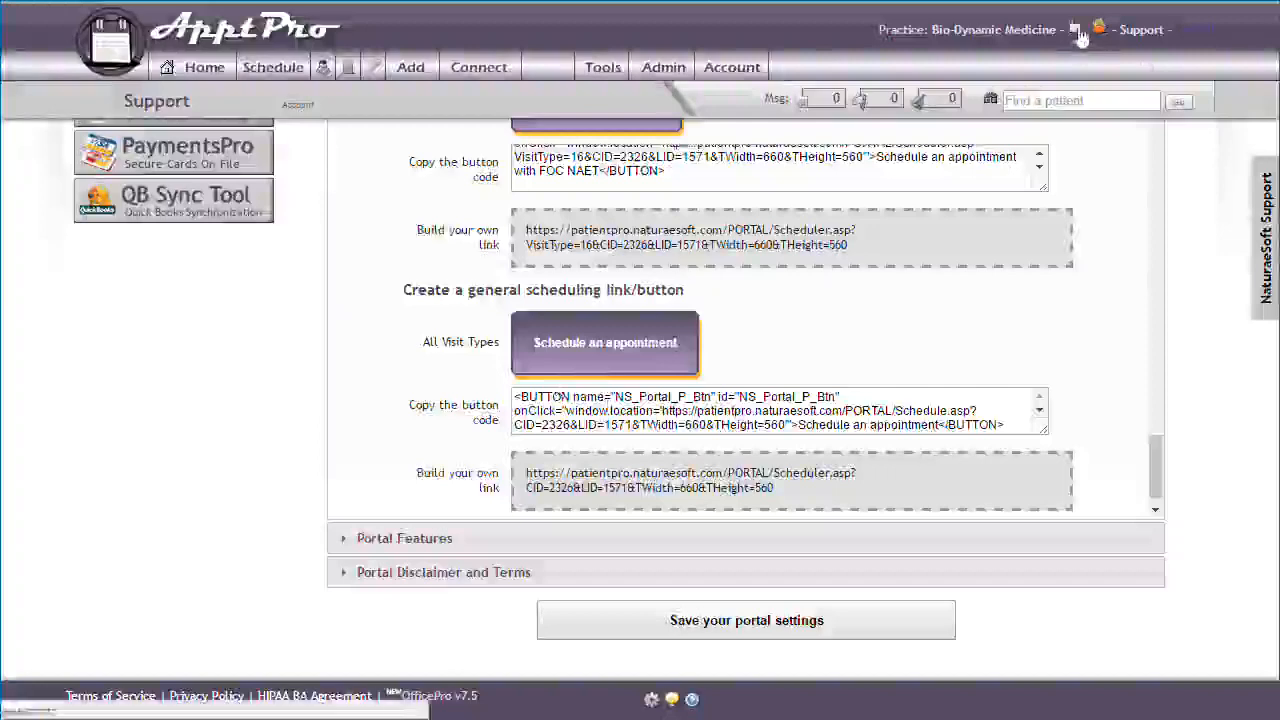
left_click(1077, 33)
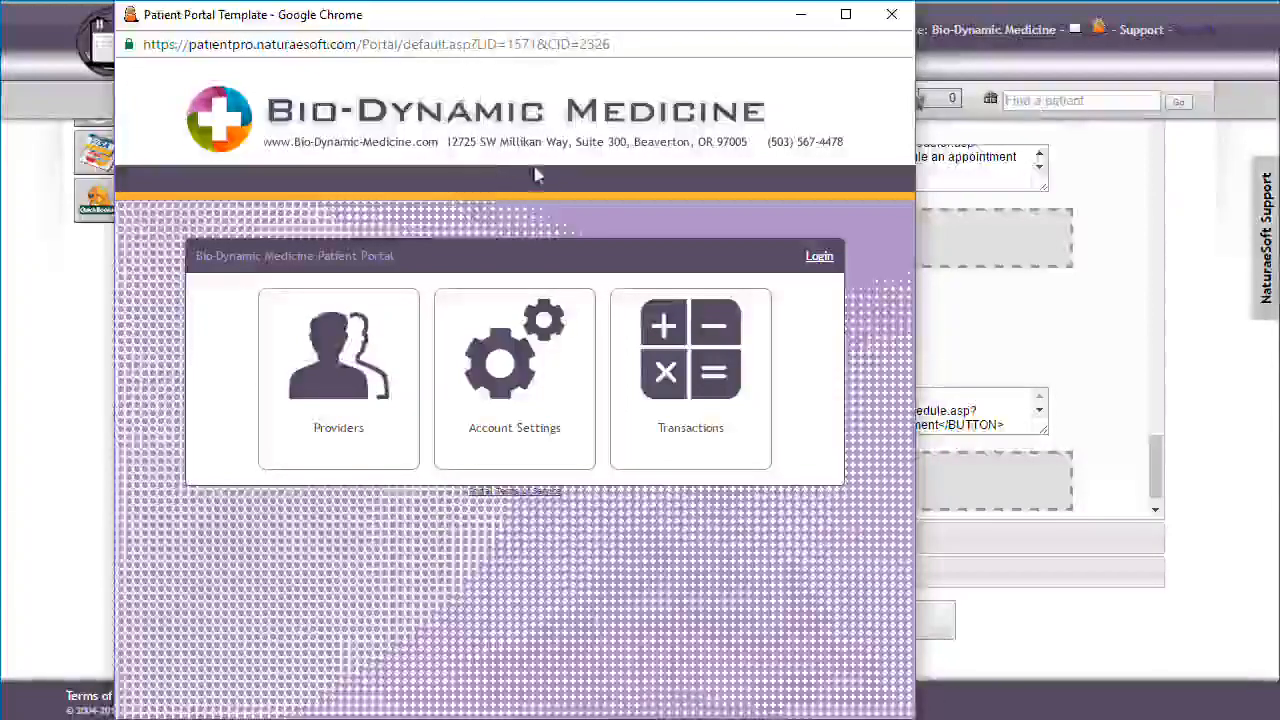
left_click(893, 18)
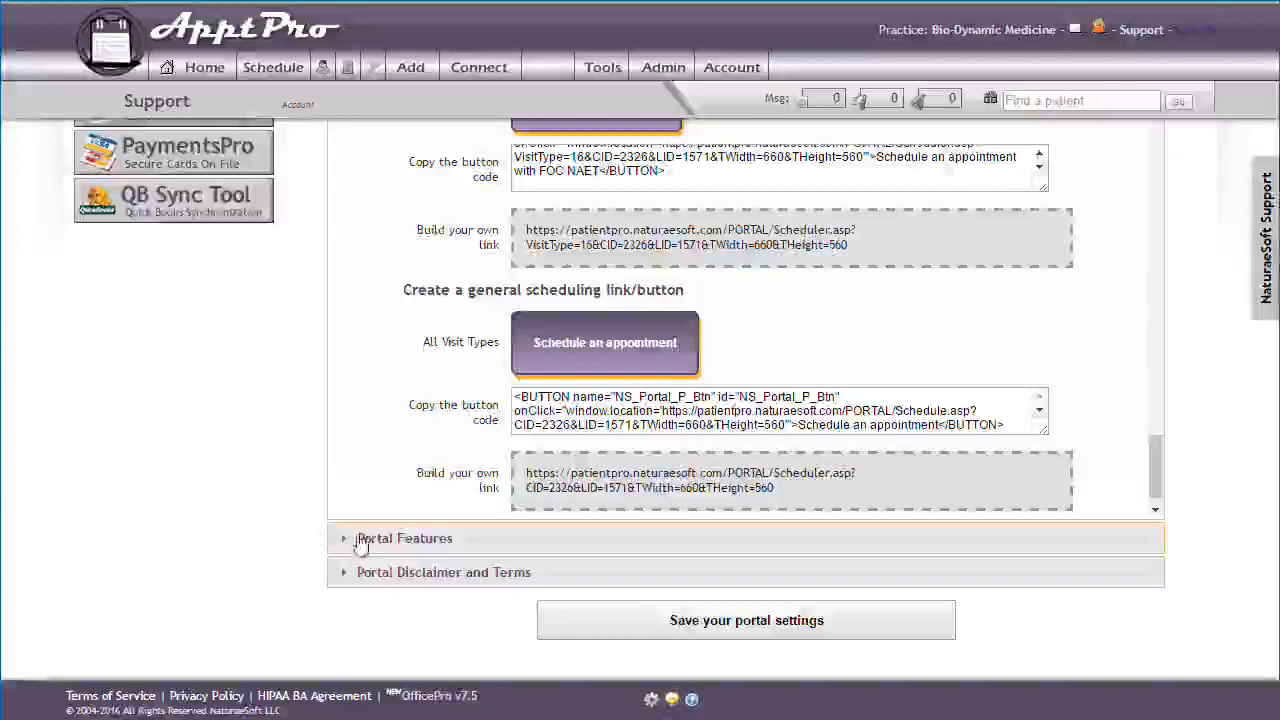
Step: Review the Portal Features settings and open the Portal Disclaimer and Terms section
mouse_move(598, 74)
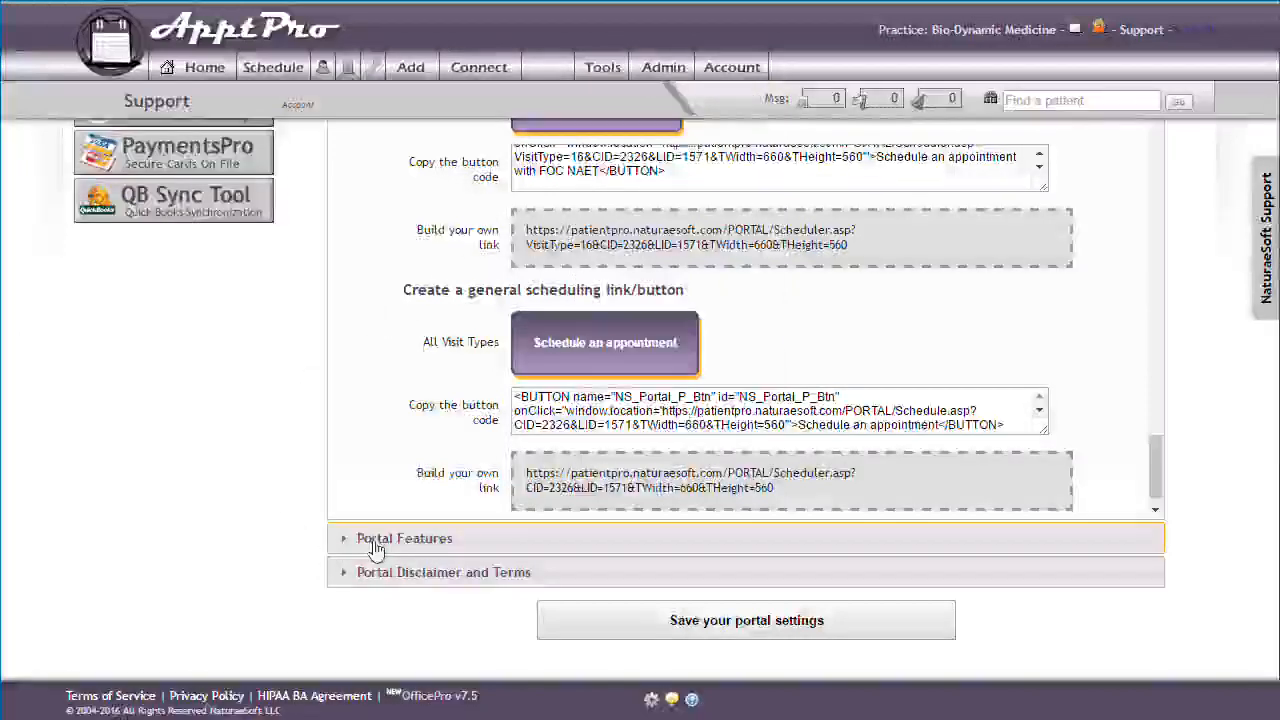
left_click(375, 545)
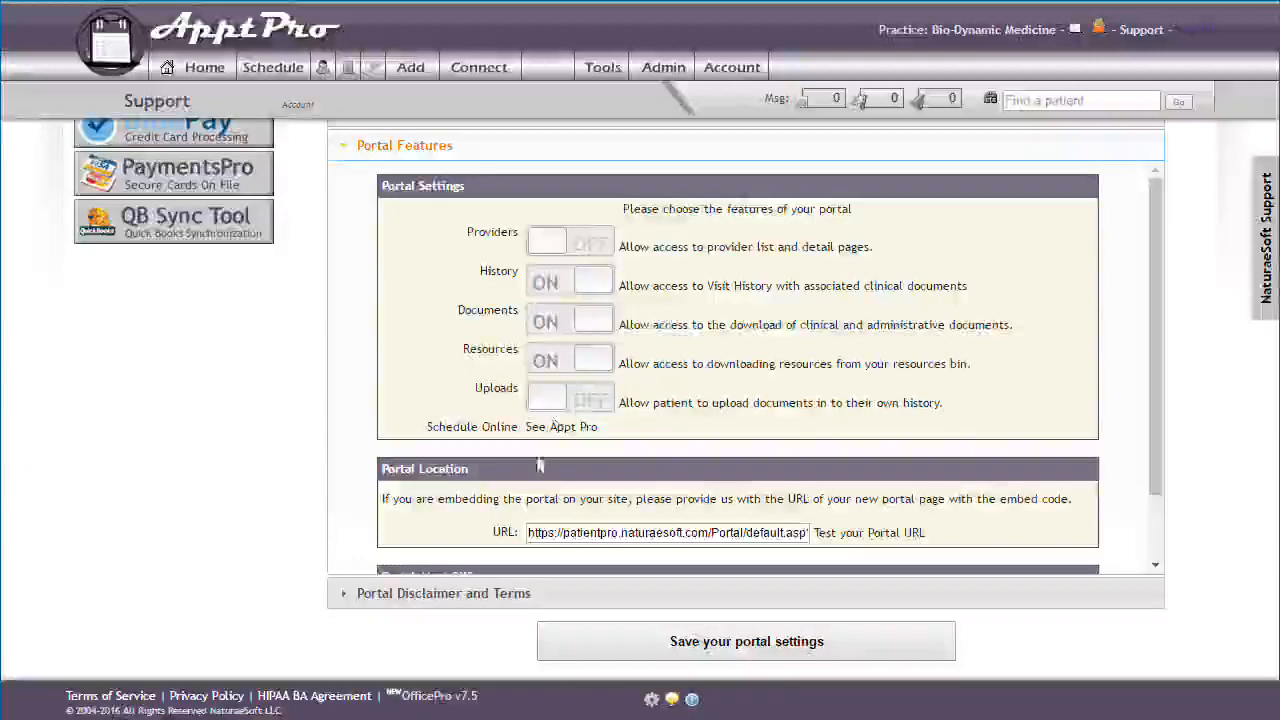
left_click(497, 598)
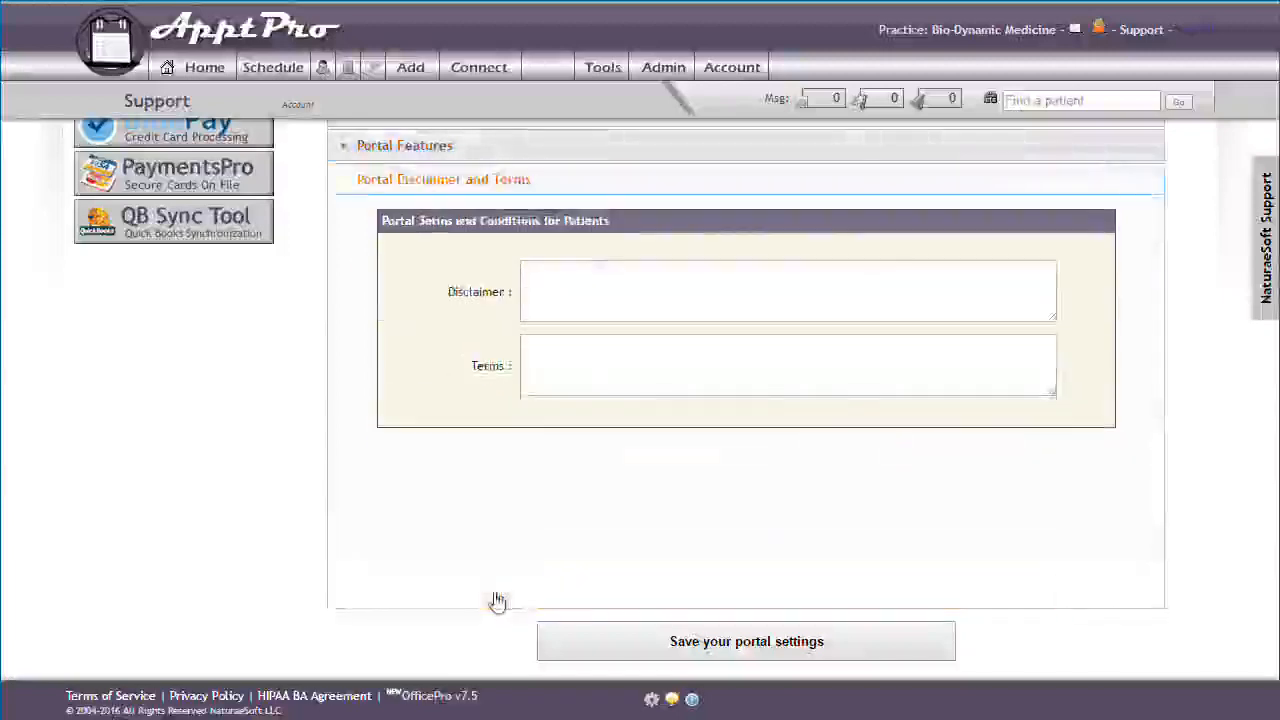